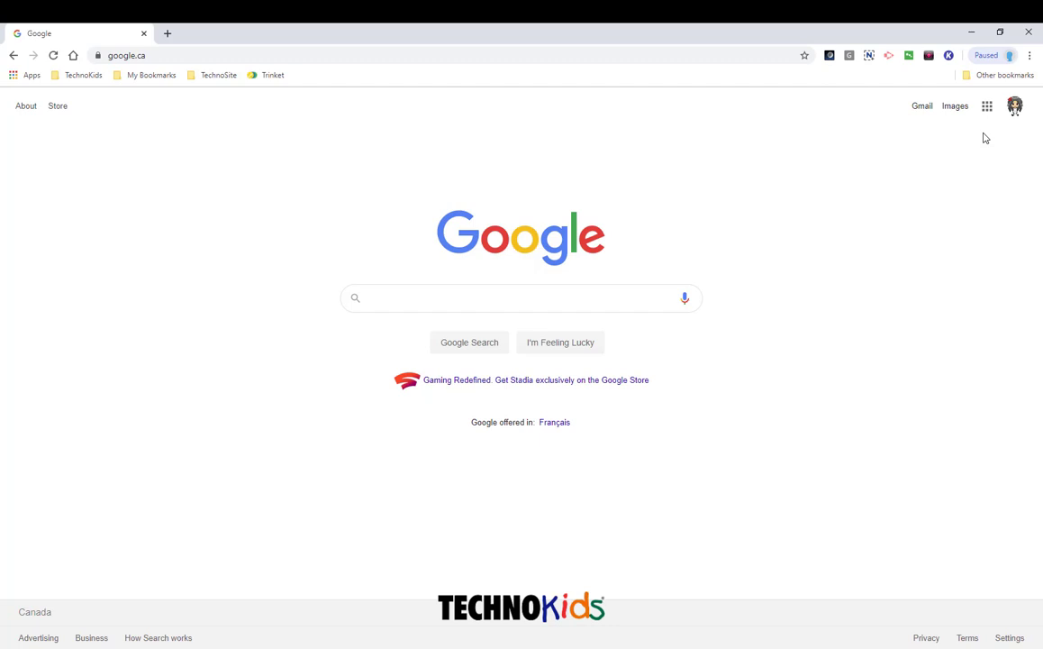
Go to Google Classroom via the apps grid and open the STEM class's 'Assignment 1 Spreadsheets and You' post.
{"action": "left_click", "coordinate": [987, 106]}
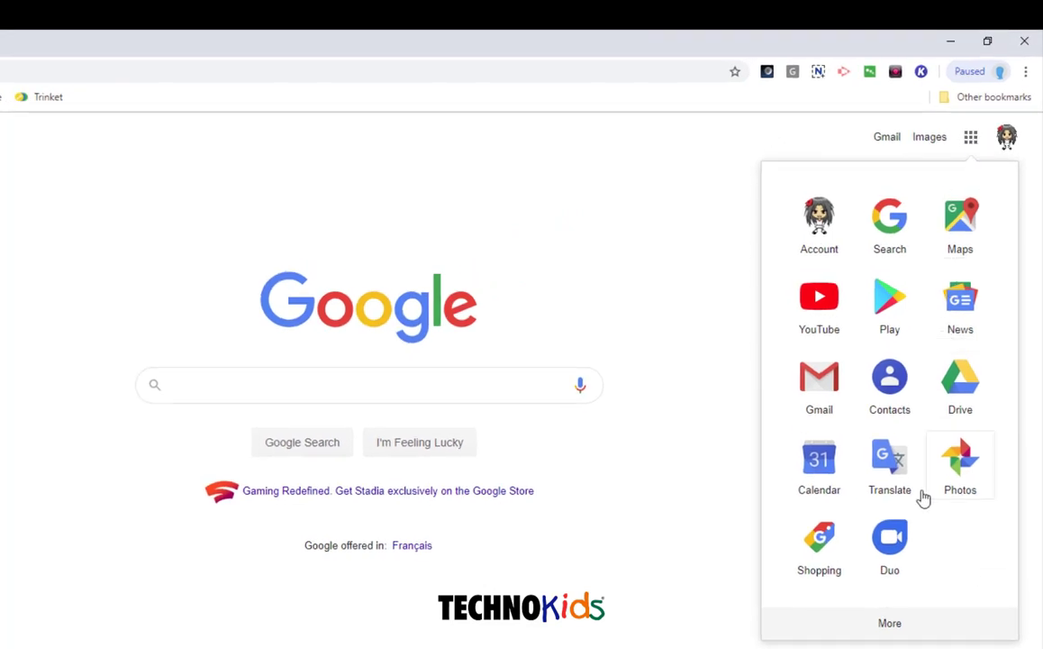
{"action": "left_click", "coordinate": [890, 623]}
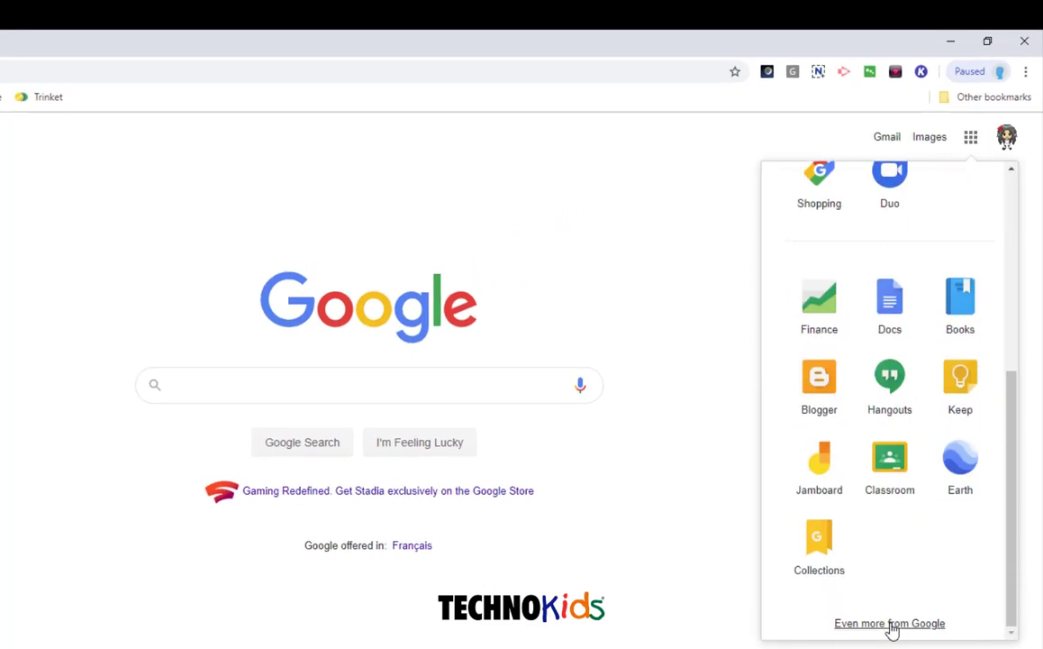
{"action": "left_click", "coordinate": [890, 460]}
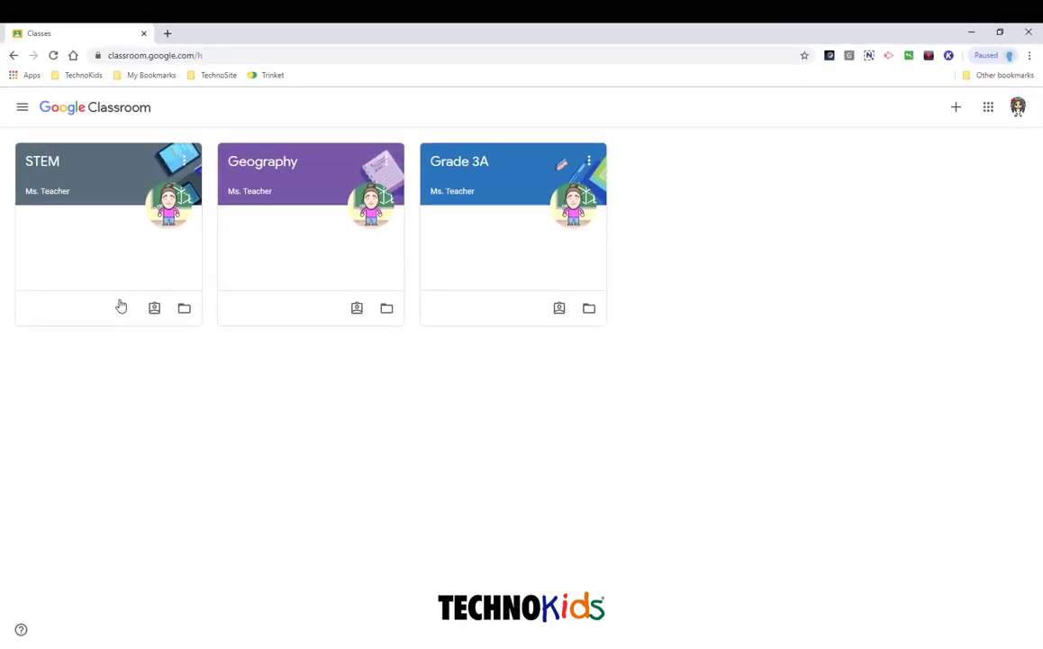
{"action": "left_click", "coordinate": [46, 168]}
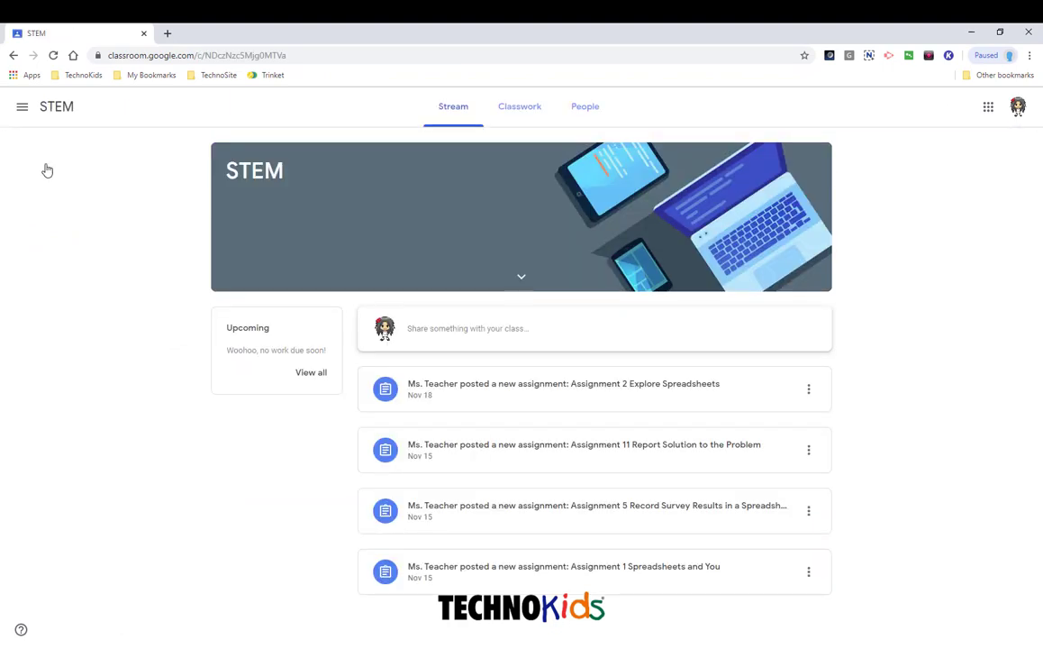
{"action": "left_click", "coordinate": [538, 572]}
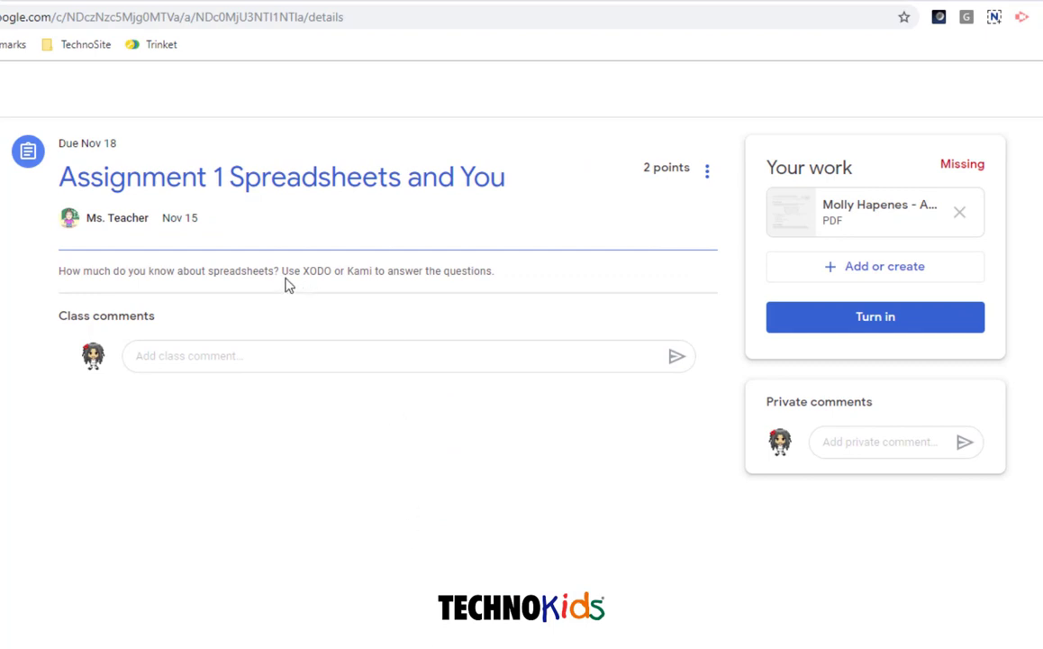
Open the attached assignment PDF in its own window, then in Xodo PDF Reader & Annotator.
{"action": "left_click", "coordinate": [876, 216]}
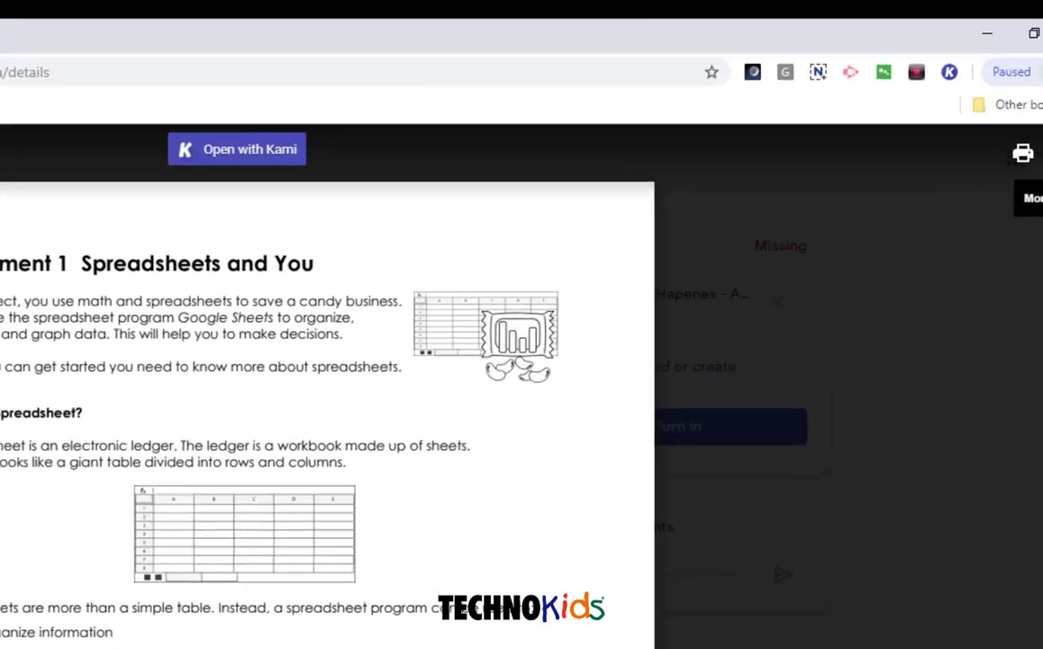
{"action": "left_click", "coordinate": [1042, 85]}
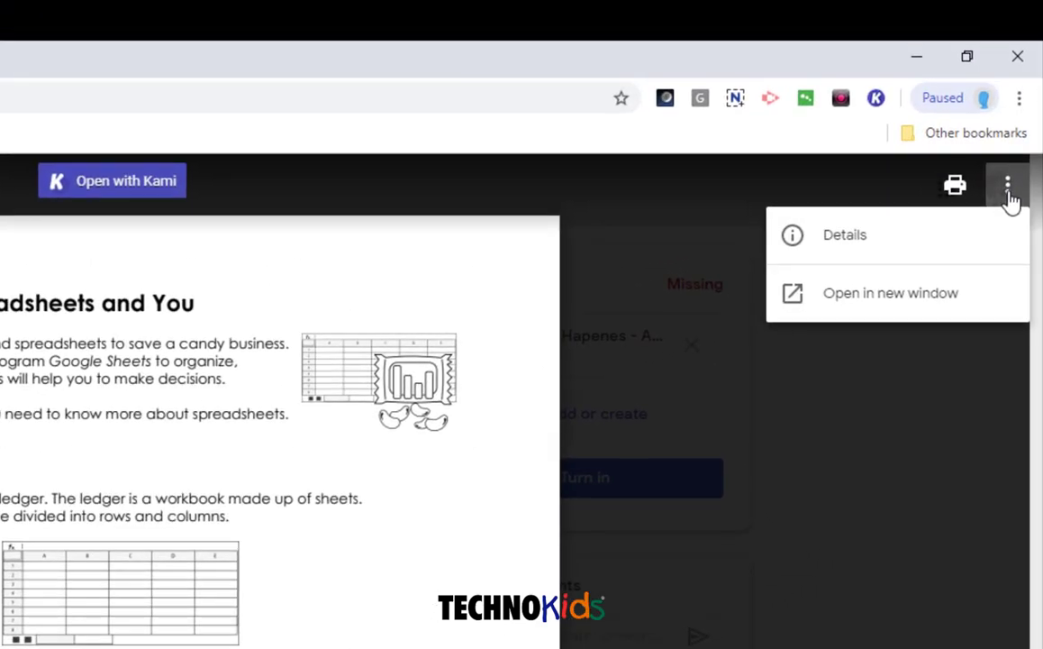
{"action": "left_click", "coordinate": [875, 295]}
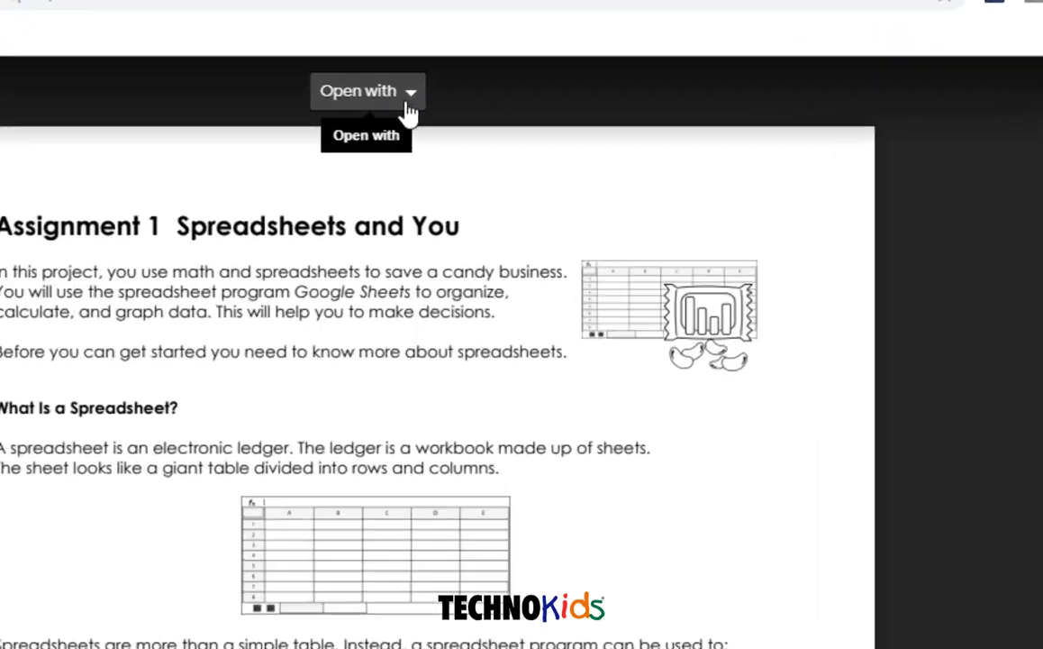
{"action": "left_click", "coordinate": [536, 108]}
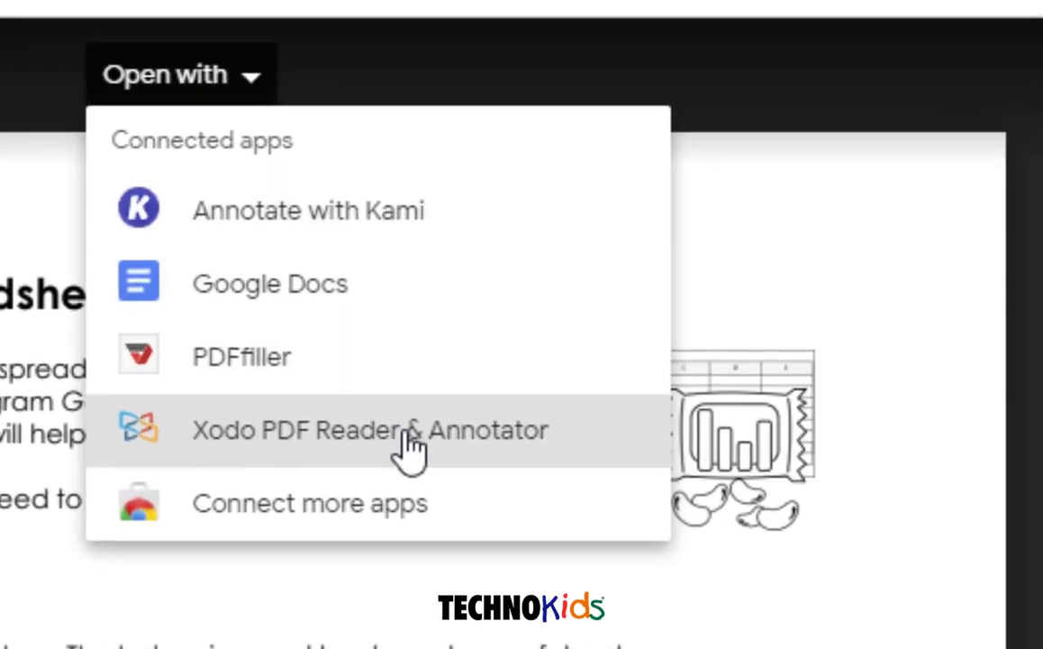
{"action": "left_click", "coordinate": [410, 446]}
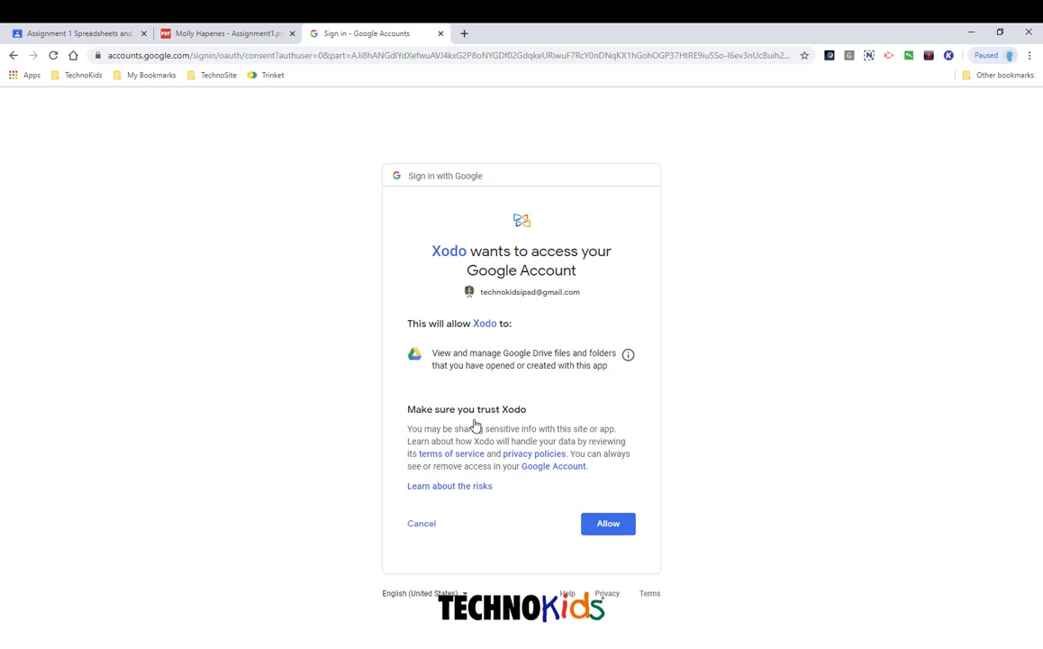
Allow Xodo access on the Sign in with Google consent page.
{"action": "left_click", "coordinate": [616, 528]}
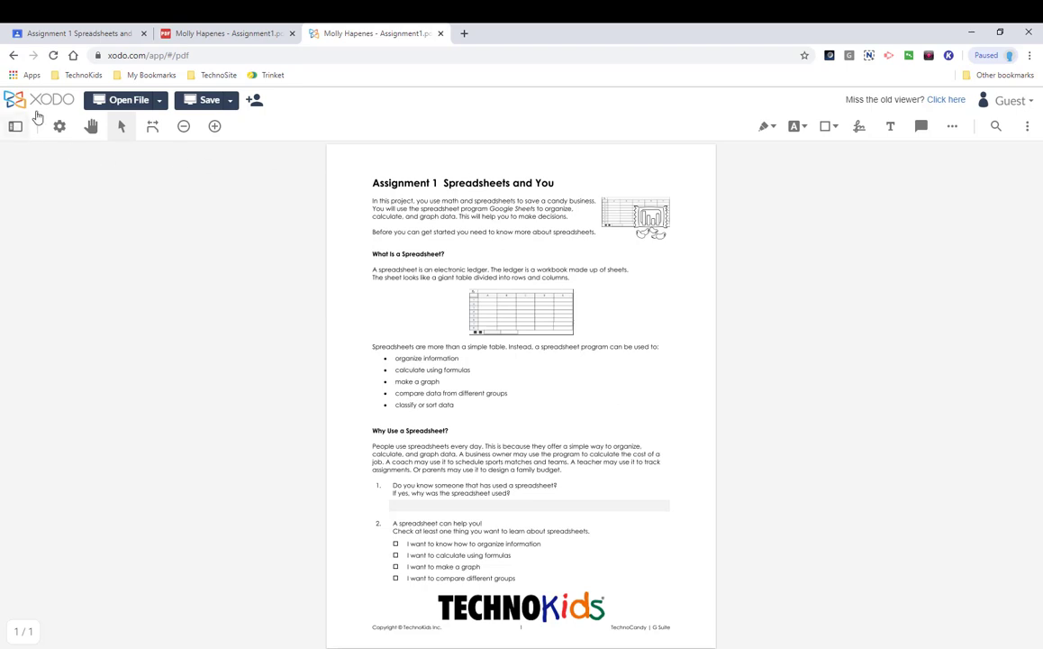
Fit the worksheet to the window width and scroll down to question 1's answer field.
{"action": "left_click", "coordinate": [152, 130]}
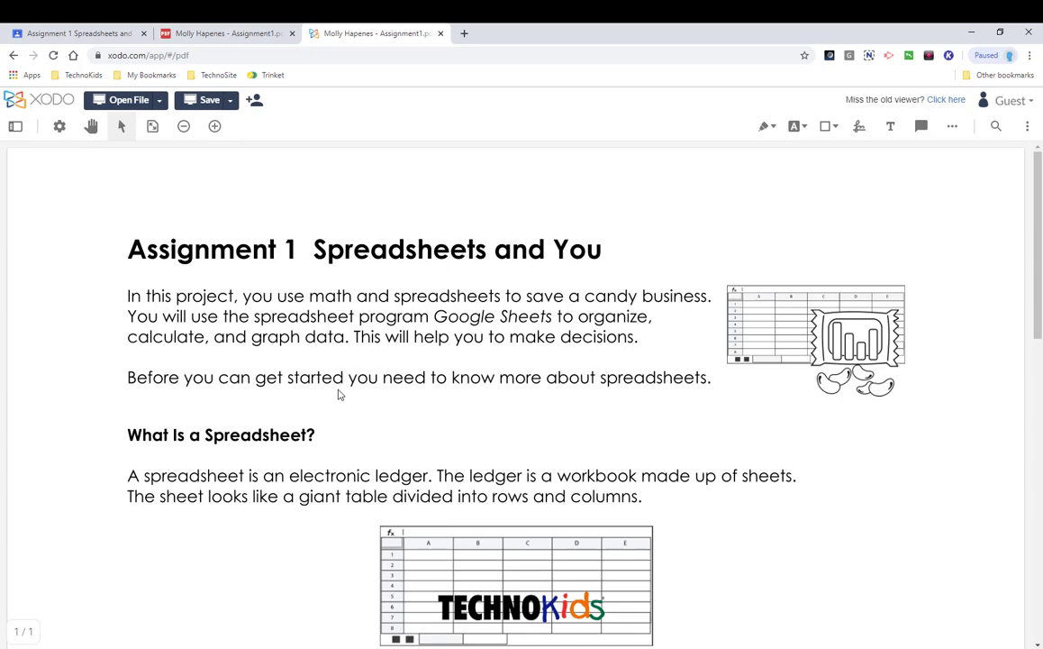
{"action": "scroll", "coordinate": [338, 394], "scroll_direction": "down", "scroll_amount": 2}
{"action": "scroll", "coordinate": [339, 394], "scroll_direction": "down", "scroll_amount": 1}
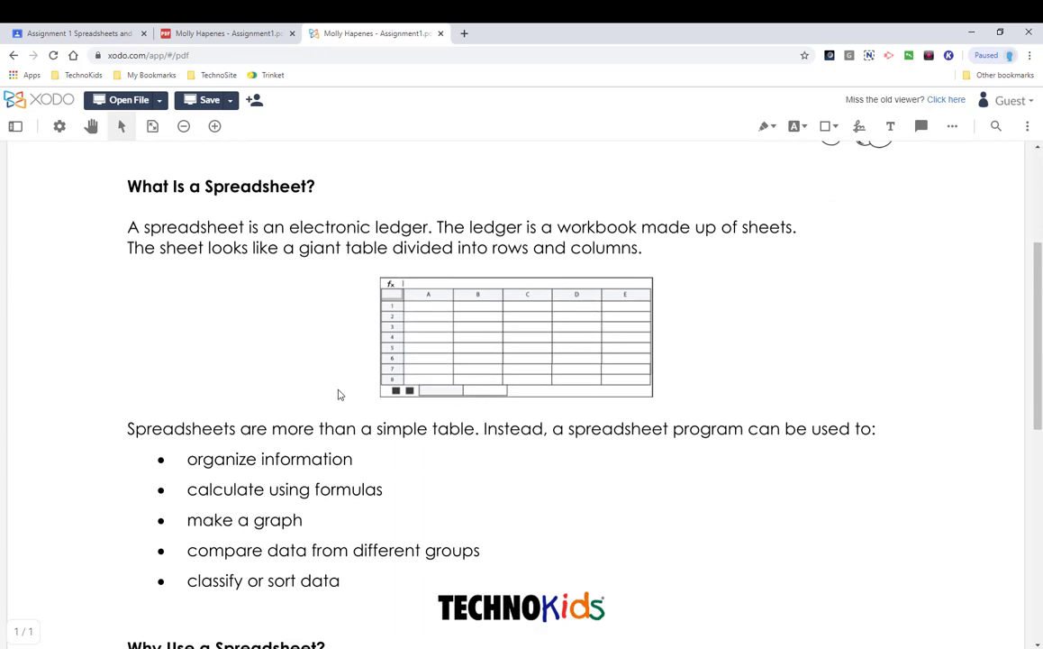
{"action": "scroll", "coordinate": [339, 394], "scroll_direction": "down", "scroll_amount": 5}
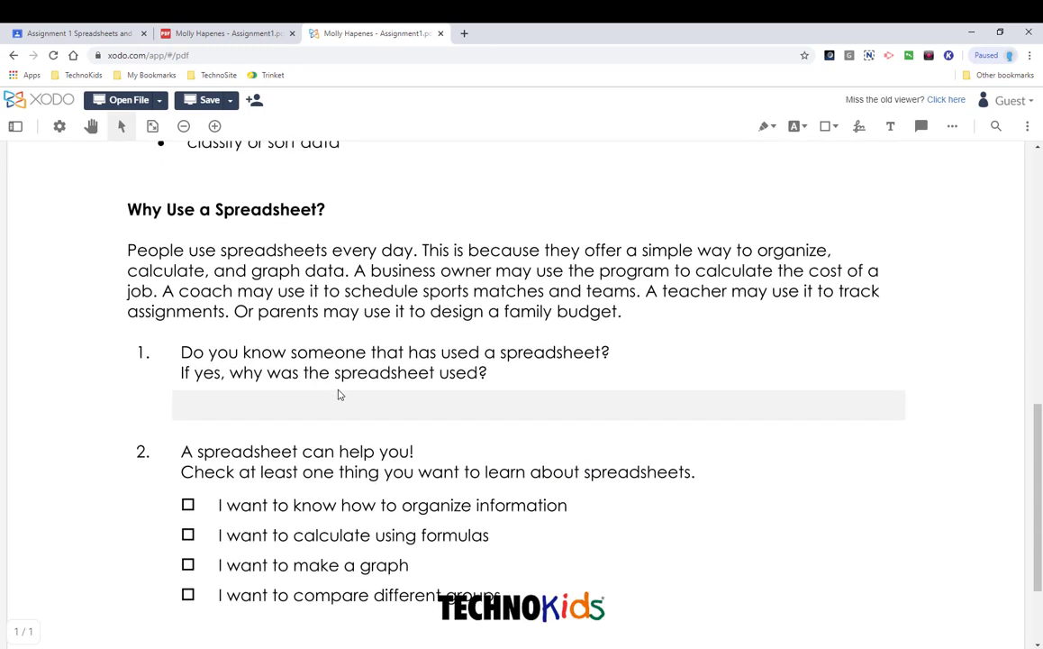
{"action": "scroll", "coordinate": [339, 394], "scroll_direction": "down", "scroll_amount": 1}
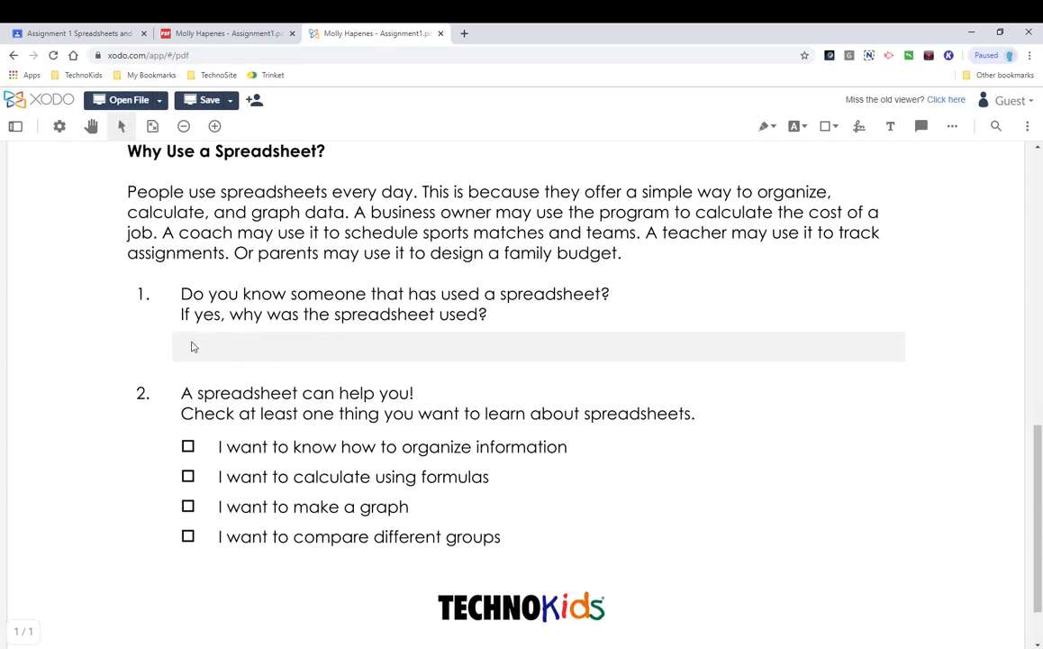
Add a red text box under question 1 reading 'My father uses a spreadsheet to keep track of finances.'.
{"action": "left_click", "coordinate": [891, 131]}
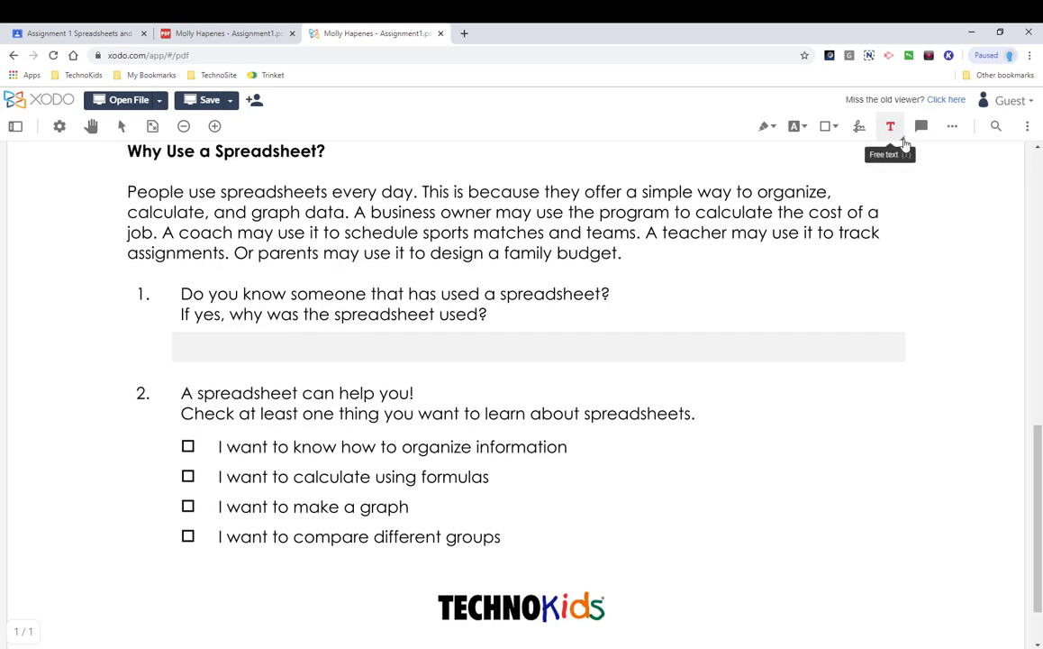
{"action": "left_click", "coordinate": [903, 139]}
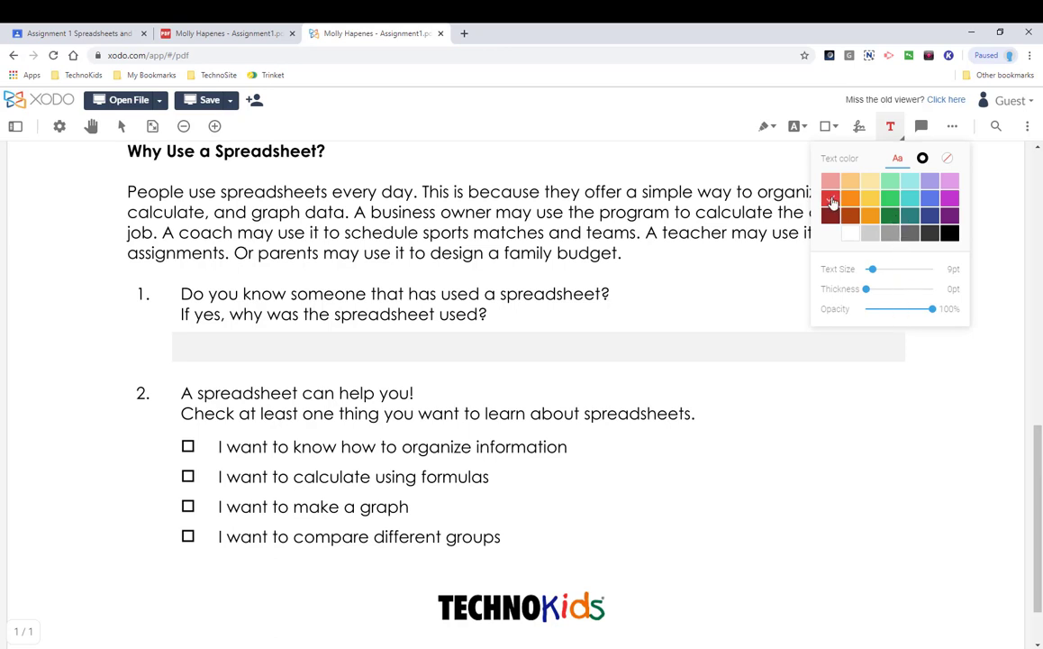
{"action": "left_click", "coordinate": [188, 335]}
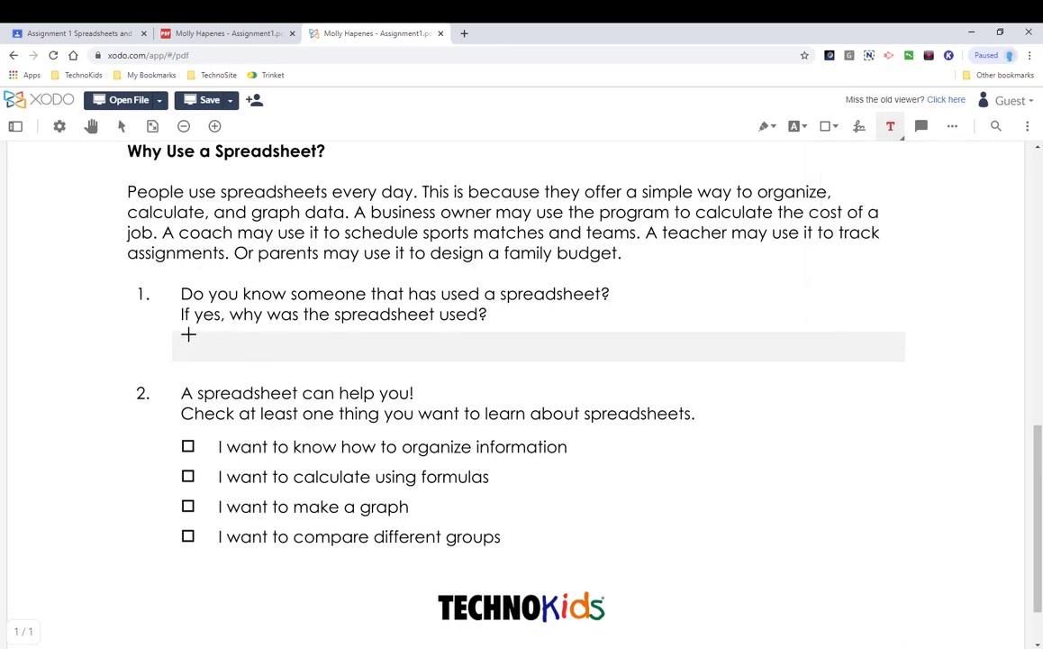
{"action": "left_click_drag", "start_coordinate": [188, 335], "coordinate": [427, 368]}
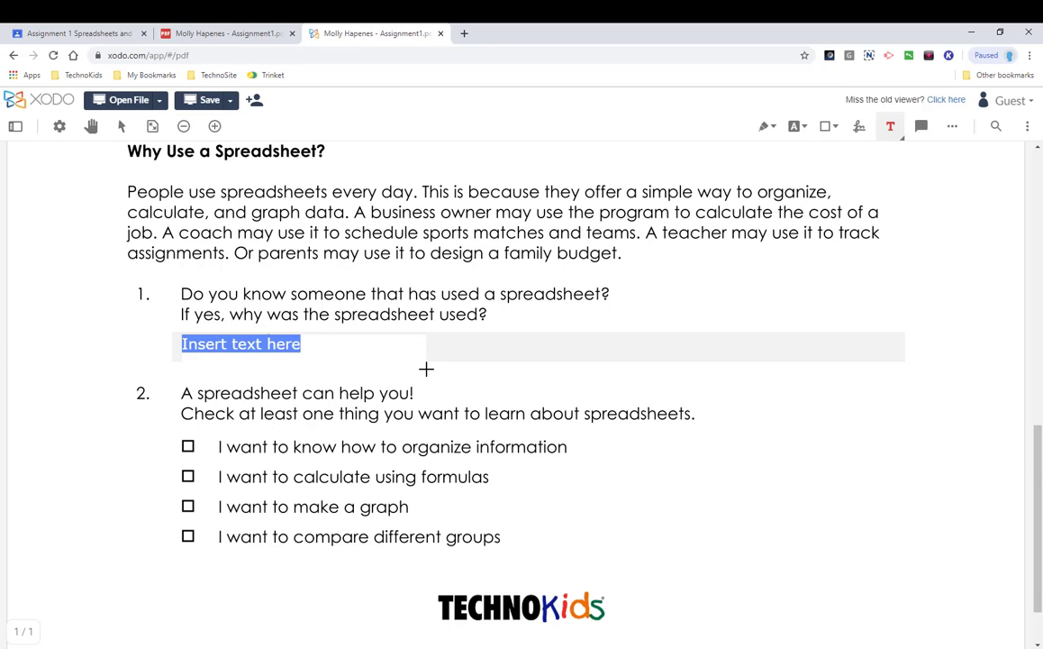
{"action": "type", "text": "My father"}
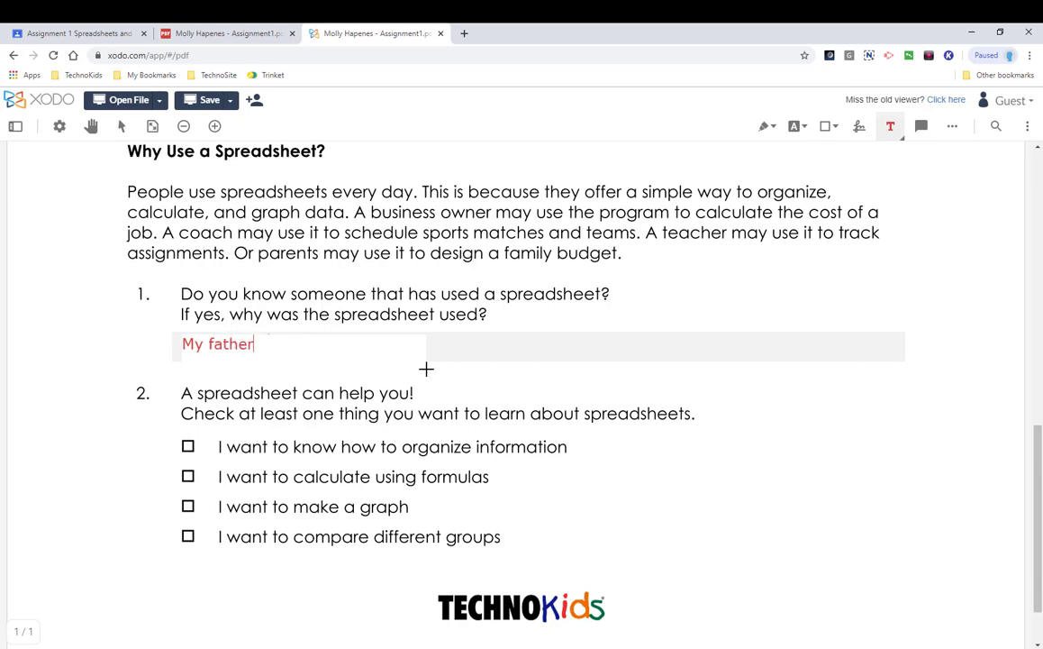
{"action": "type", "text": " uses a spreadsheet to"}
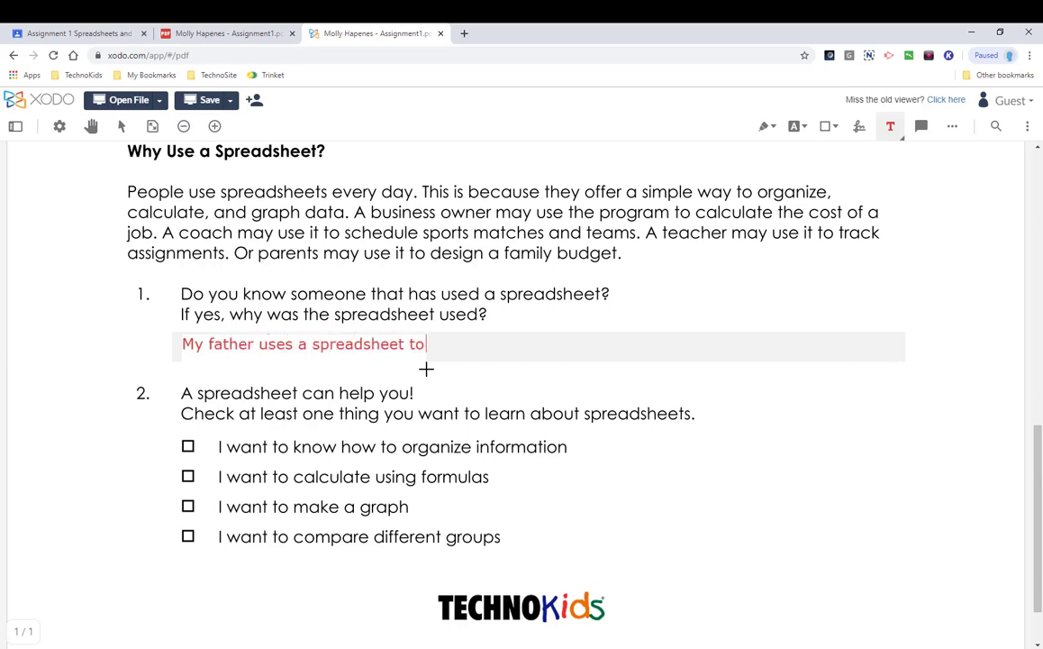
{"action": "type", "text": " keep track "}
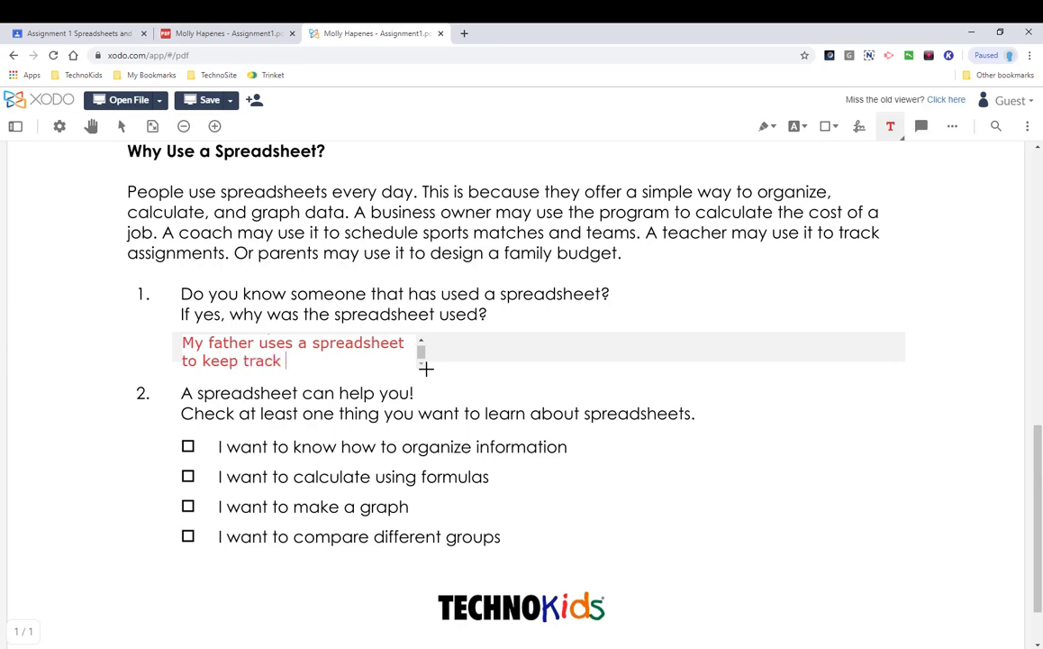
{"action": "type", "text": "of finances."}
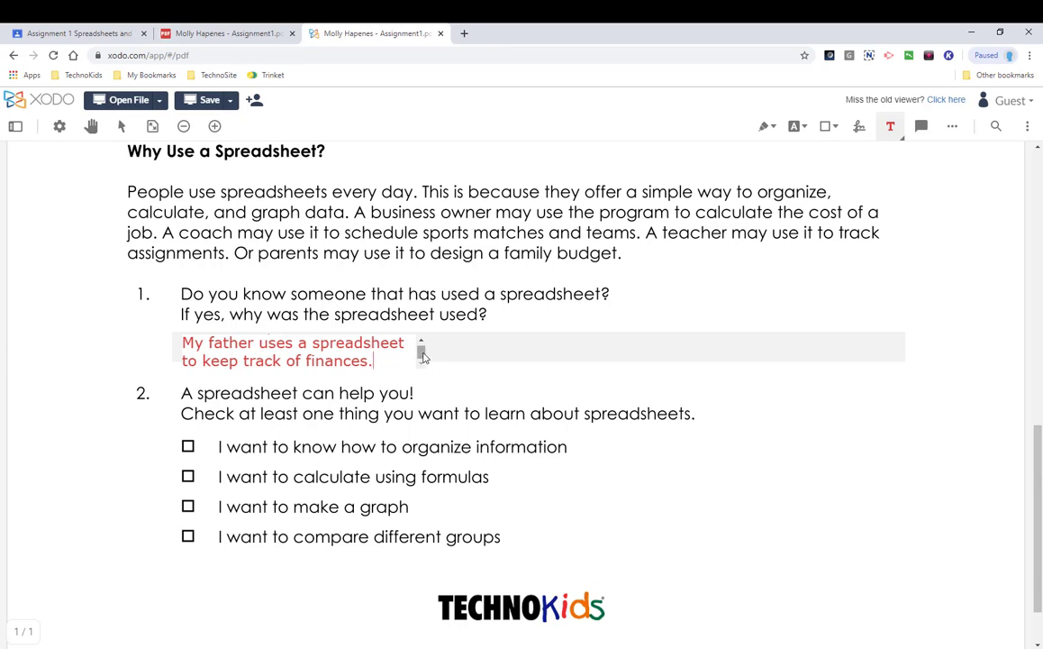
Widen the red answer box so the sentence fits on one line, then nudge it into place.
{"action": "left_click", "coordinate": [123, 130]}
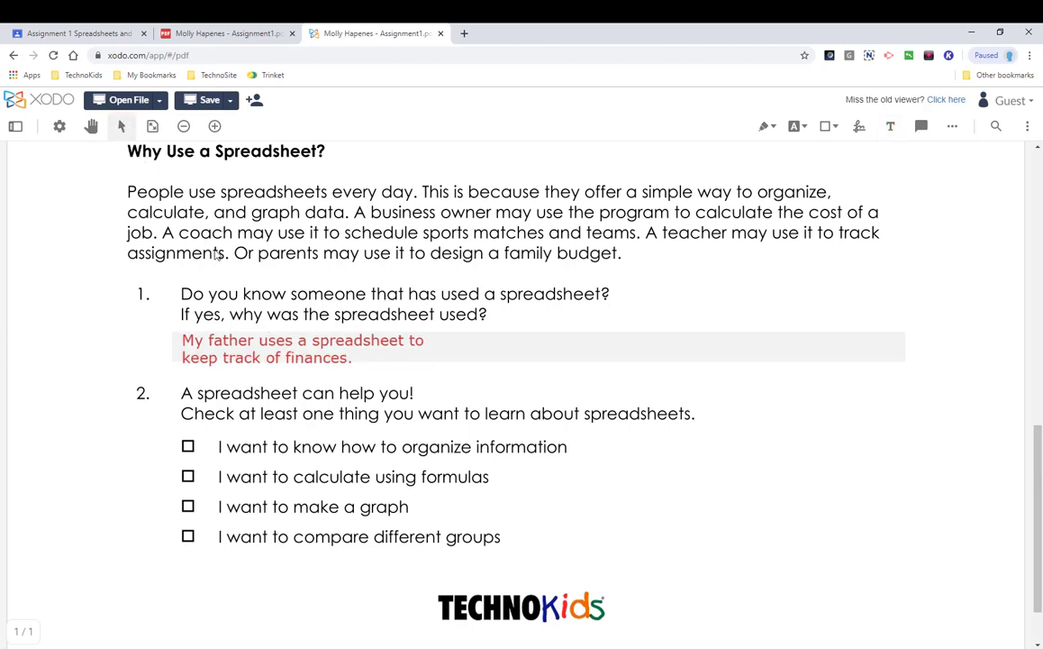
{"action": "left_click", "coordinate": [385, 345]}
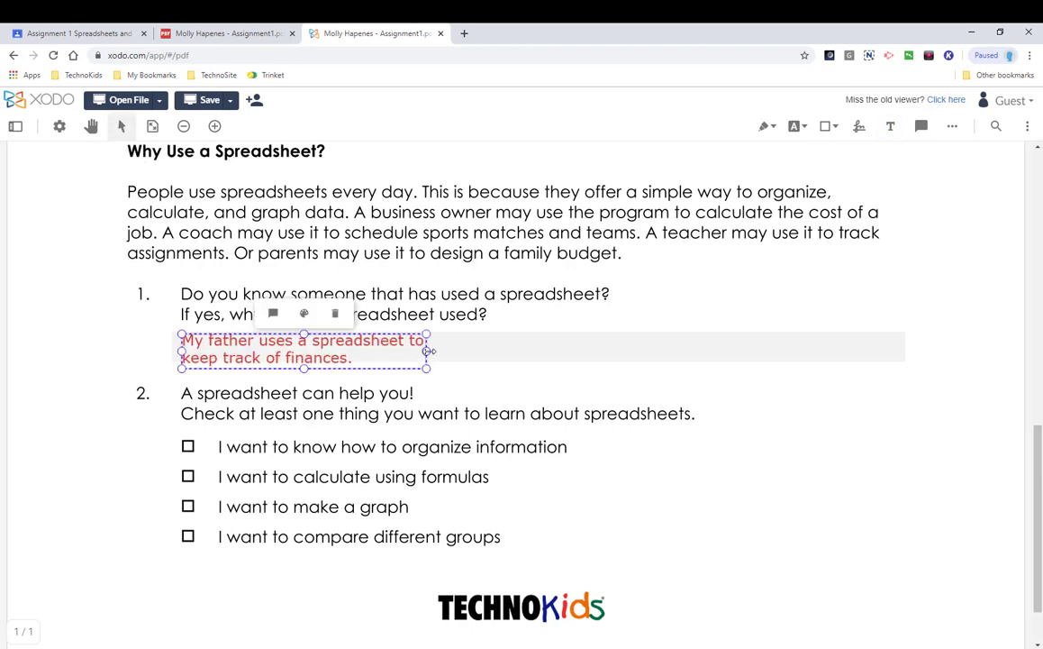
{"action": "left_click_drag", "start_coordinate": [427, 353], "coordinate": [680, 363]}
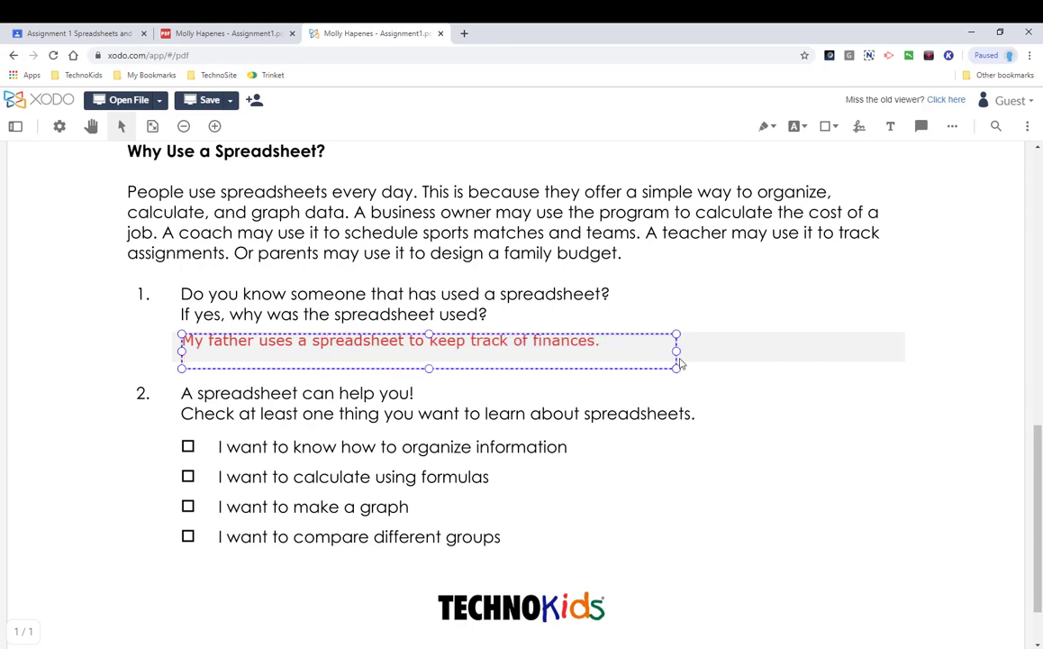
{"action": "left_click_drag", "start_coordinate": [617, 336], "coordinate": [612, 339]}
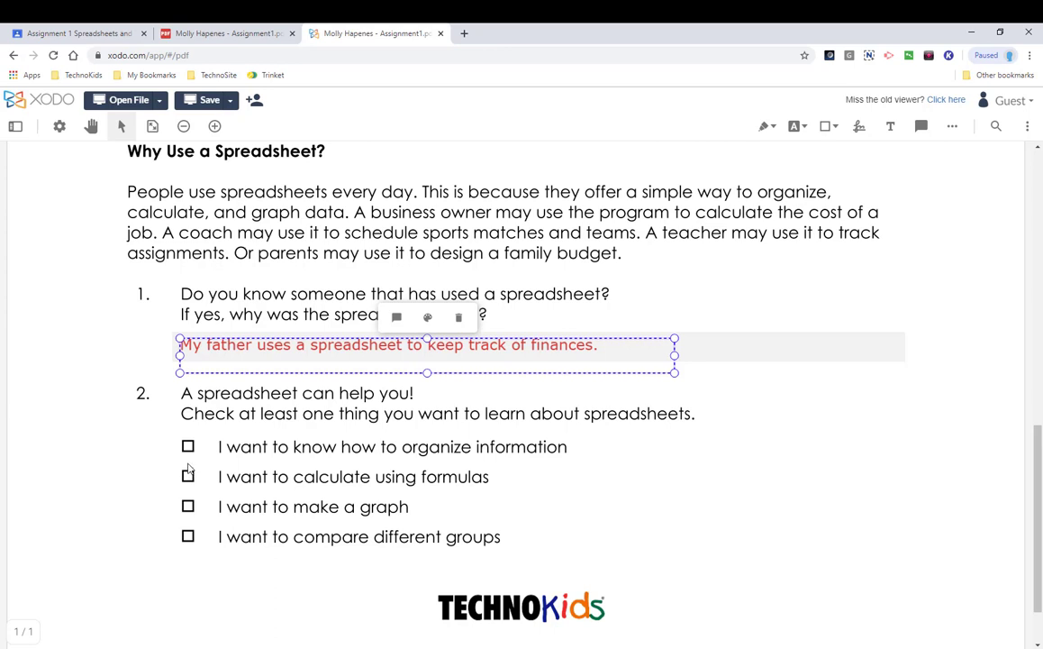
Set the freehand pen to green at 3pt and circle the 'I want to make a graph' checkbox.
{"action": "left_click", "coordinate": [774, 132]}
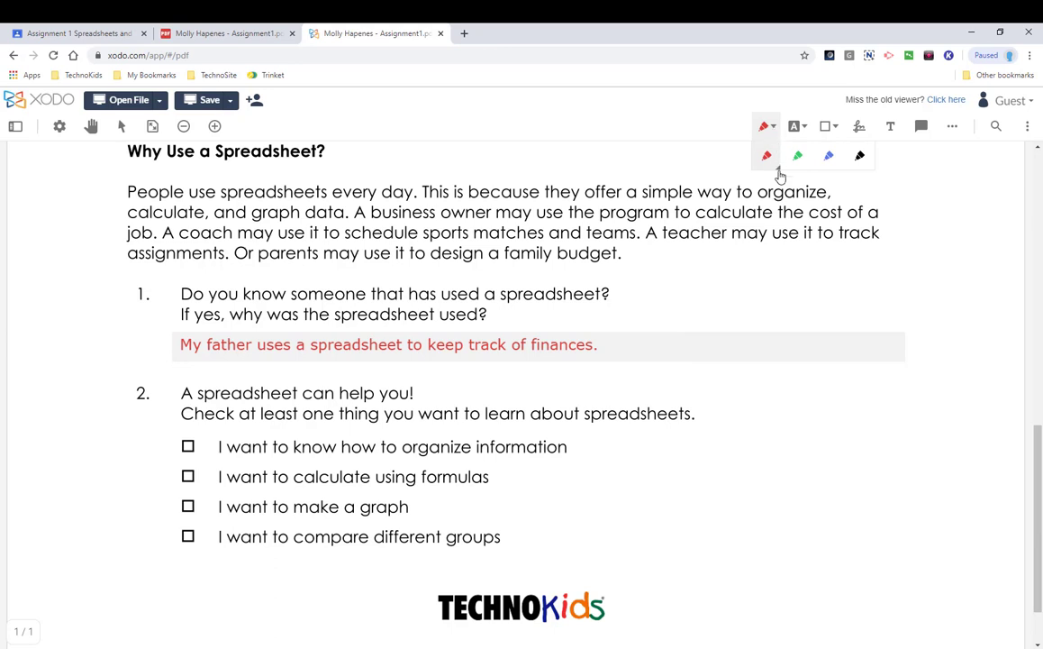
{"action": "left_click", "coordinate": [778, 169]}
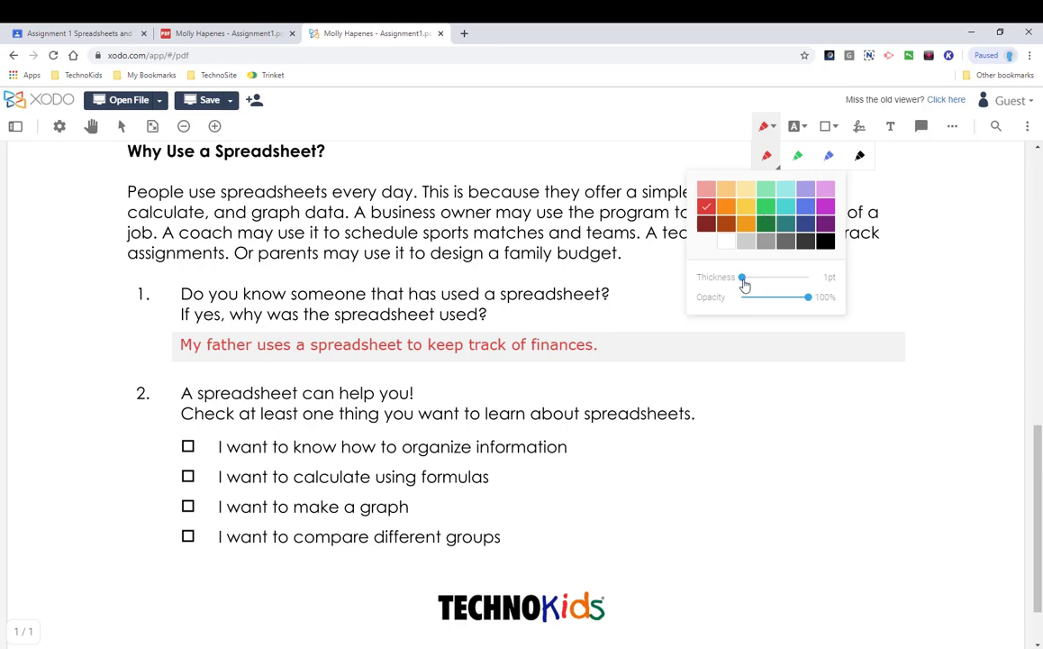
{"action": "left_click_drag", "start_coordinate": [742, 280], "coordinate": [750, 283]}
{"action": "left_click", "coordinate": [766, 206]}
{"action": "mouse_move", "coordinate": [191, 494]}
{"action": "left_mouse_down"}
{"action": "mouse_move", "coordinate": [176, 506]}
{"action": "mouse_move", "coordinate": [195, 494]}
{"action": "left_mouse_up"}
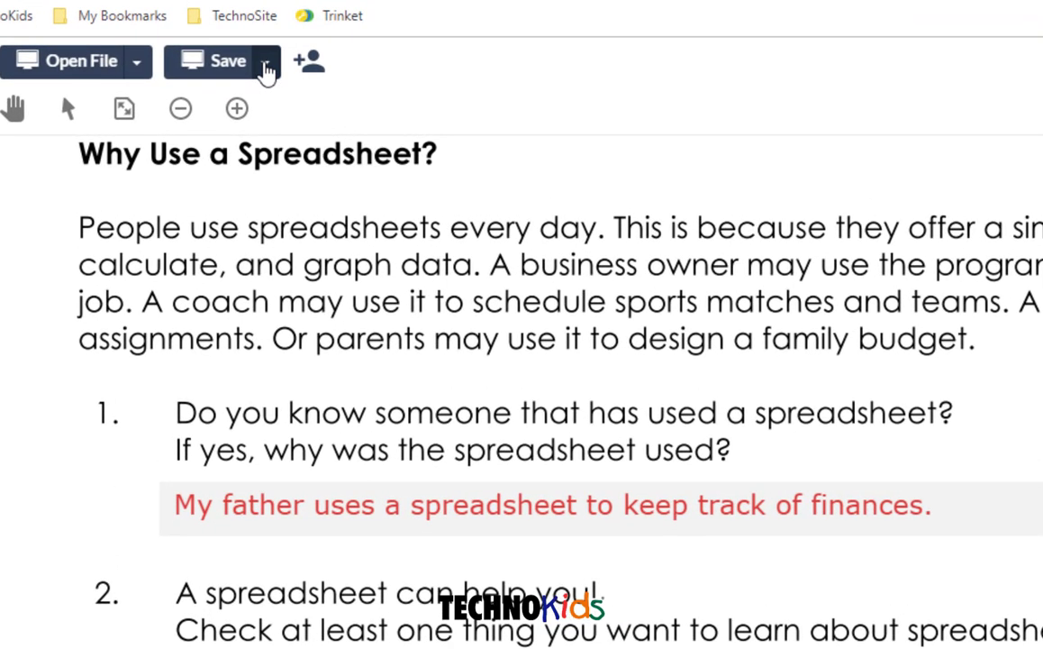
Save the annotated PDF to Google Drive and close the Xodo tab.
{"action": "left_click", "coordinate": [256, 81]}
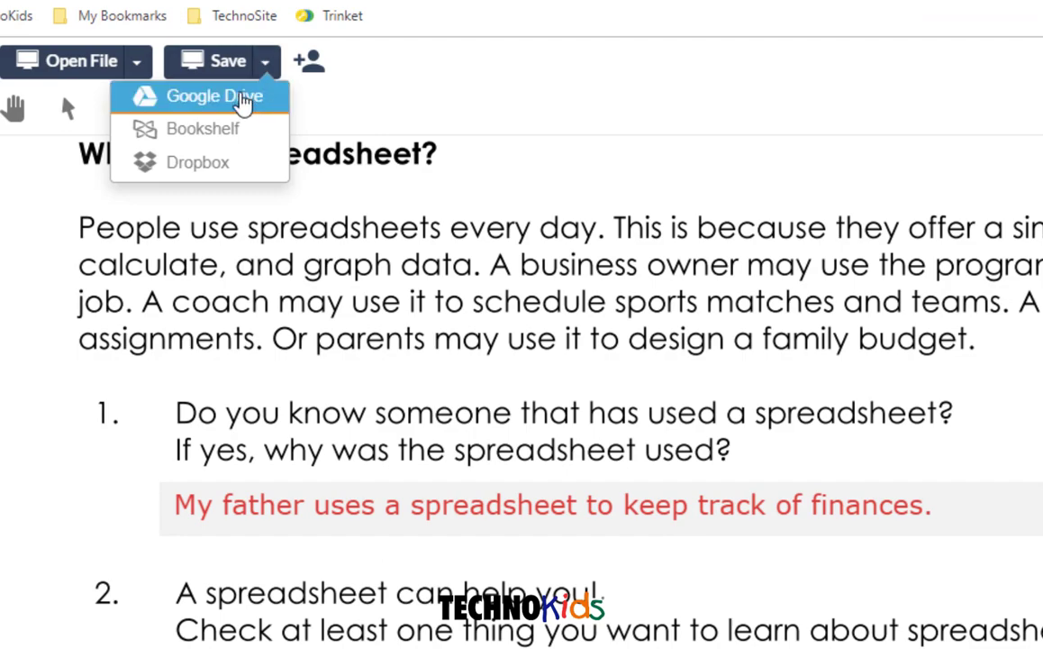
{"action": "left_click", "coordinate": [241, 99]}
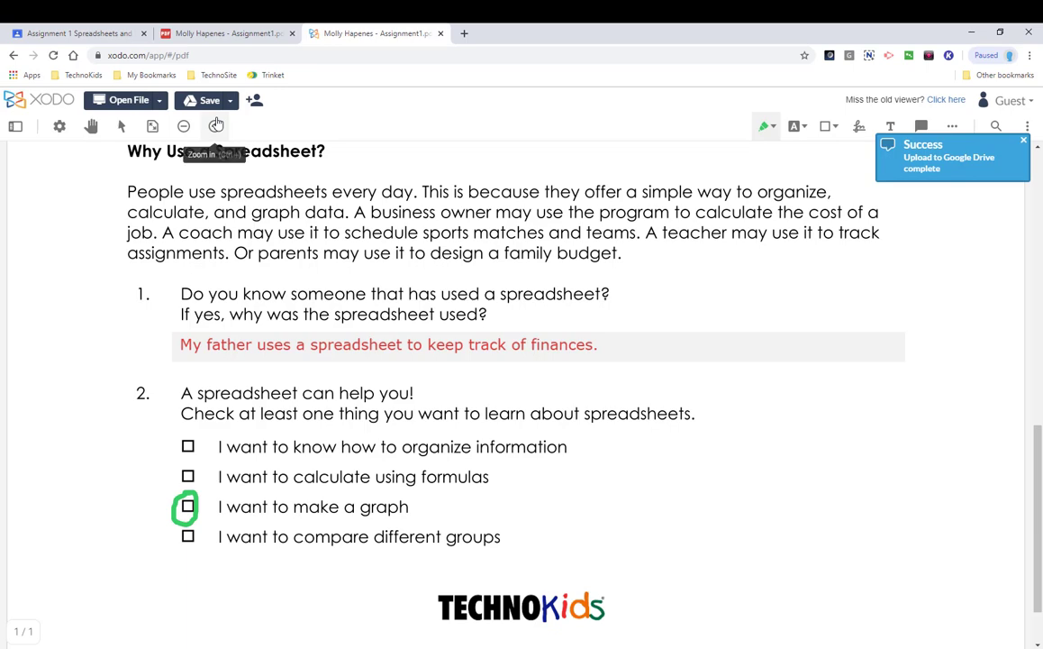
{"action": "left_click", "coordinate": [440, 33]}
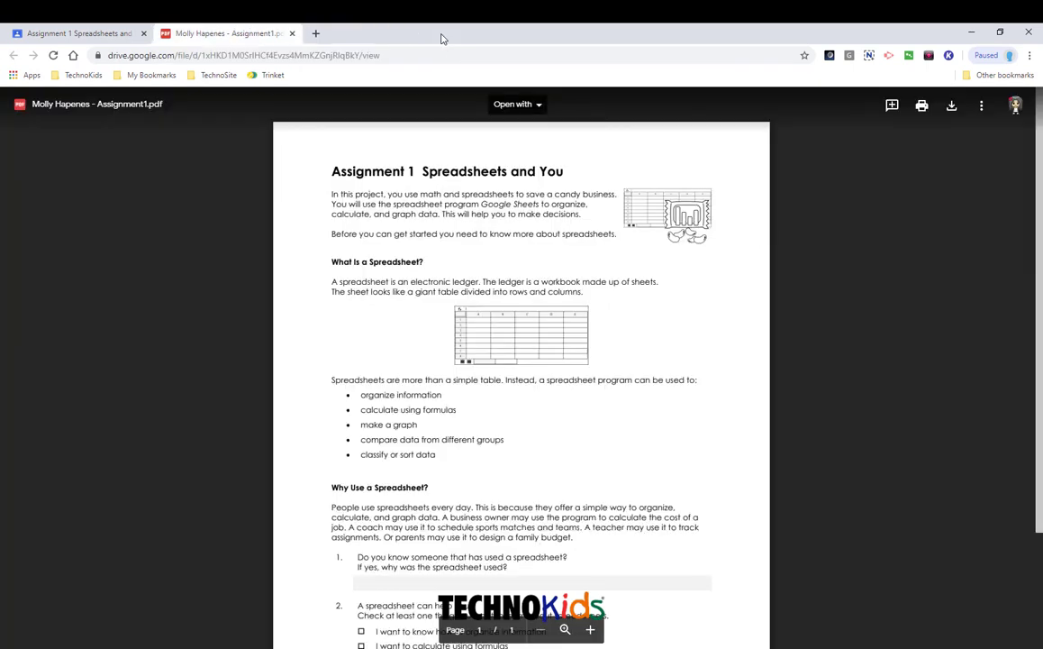
Close the Drive and PDF previews, then turn in the assignment with Assignment1.pdf attached.
{"action": "left_click", "coordinate": [291, 36]}
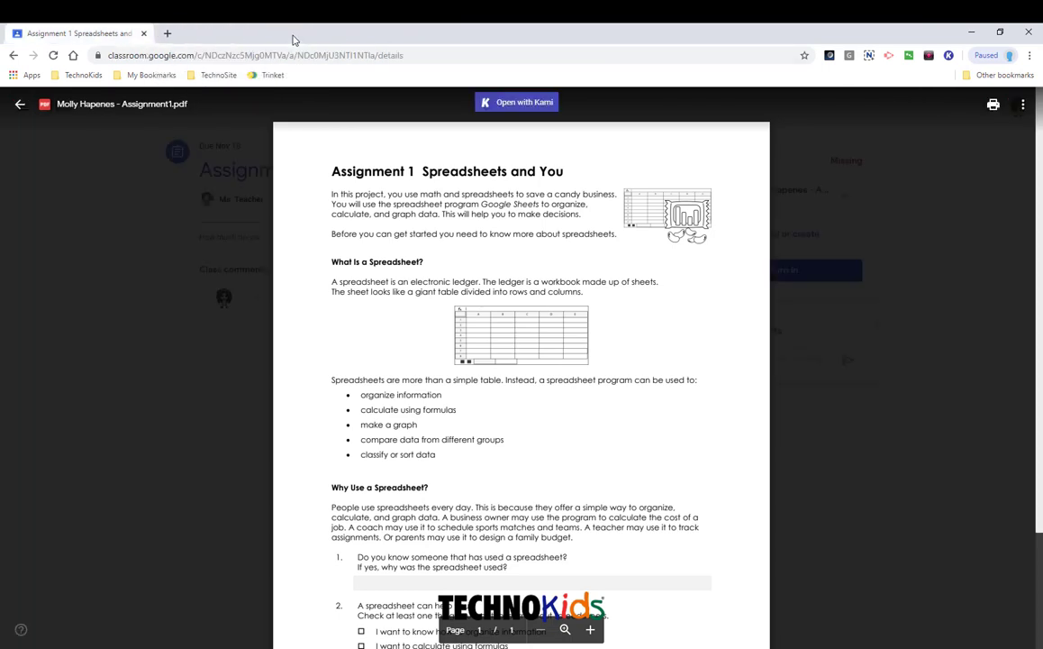
{"action": "left_click", "coordinate": [20, 104]}
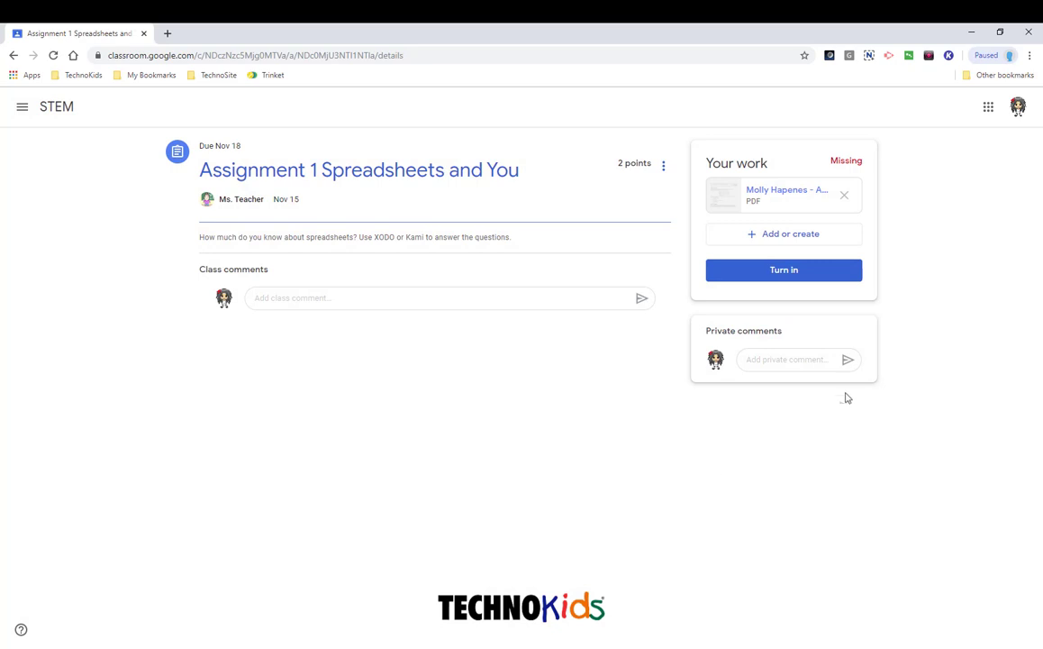
{"action": "left_click", "coordinate": [785, 272]}
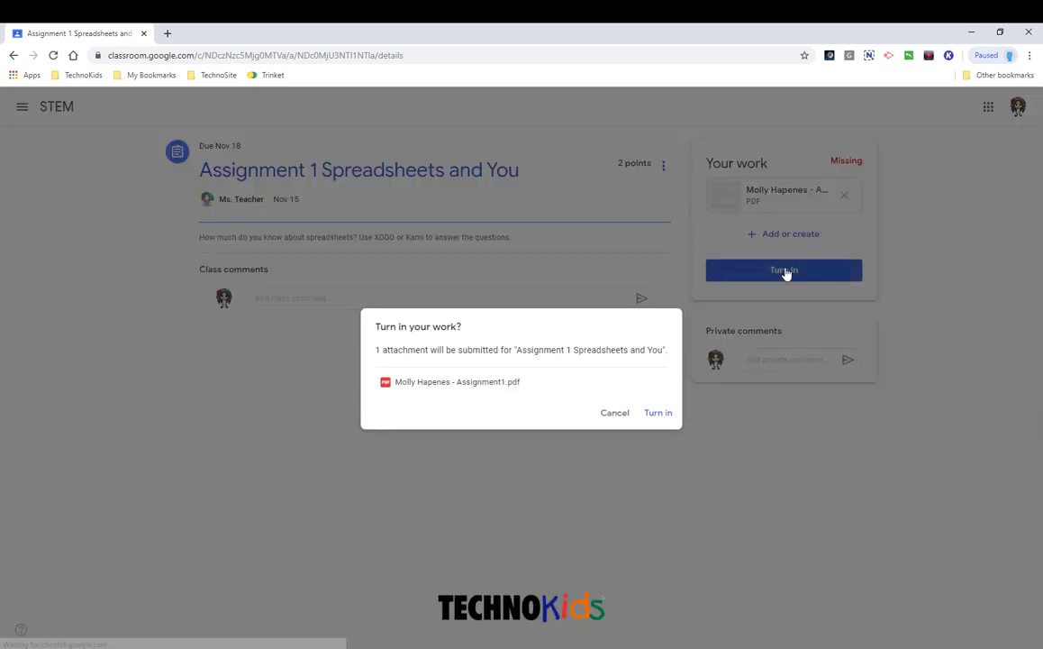
{"action": "left_click", "coordinate": [659, 414]}
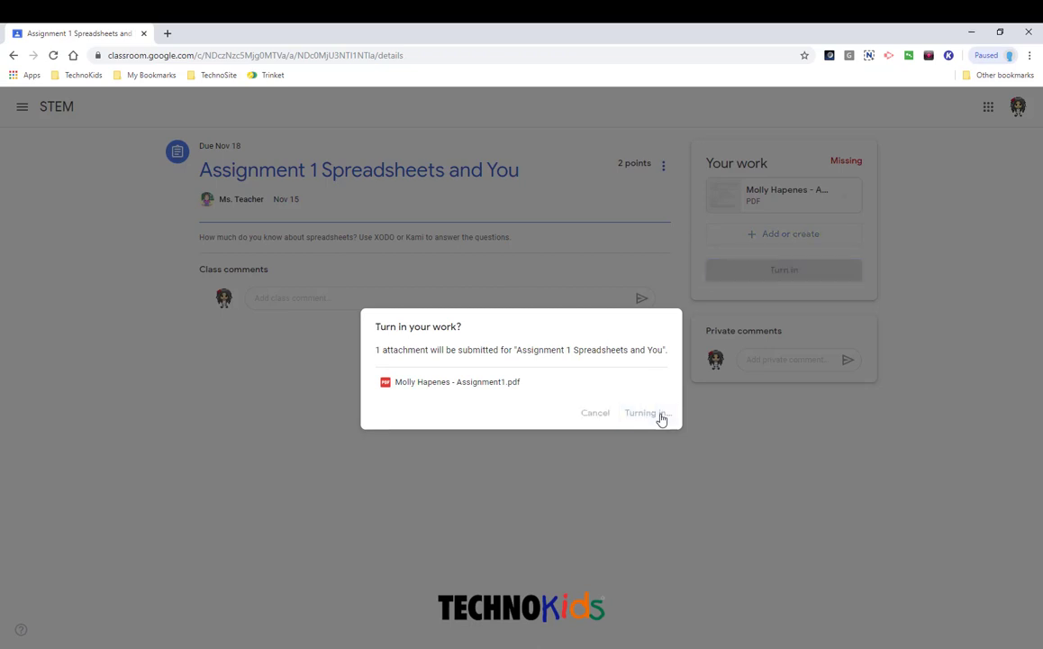